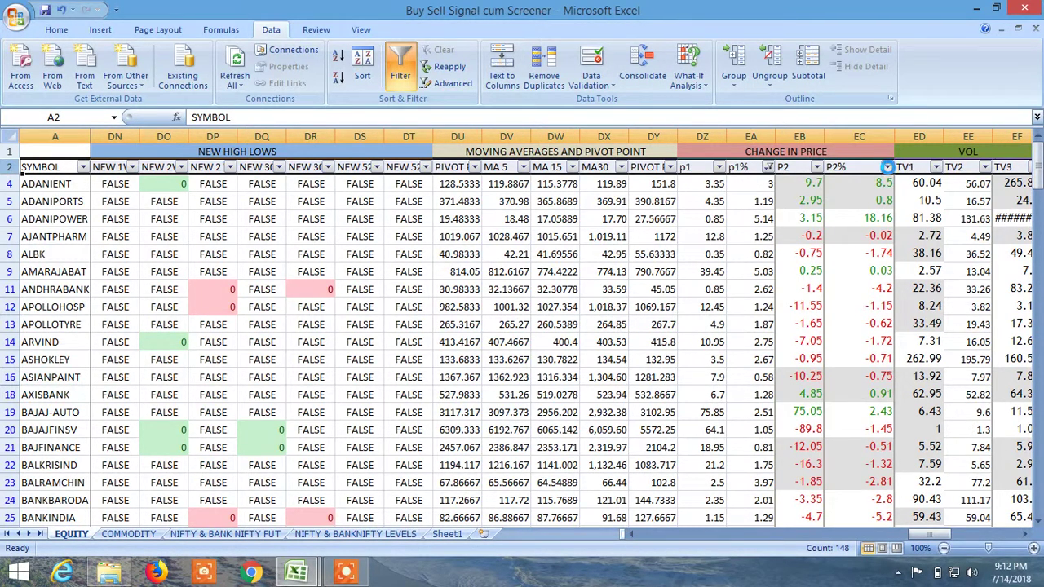
Step: Filter the P2% column to values greater than or equal to 0
click(886, 166)
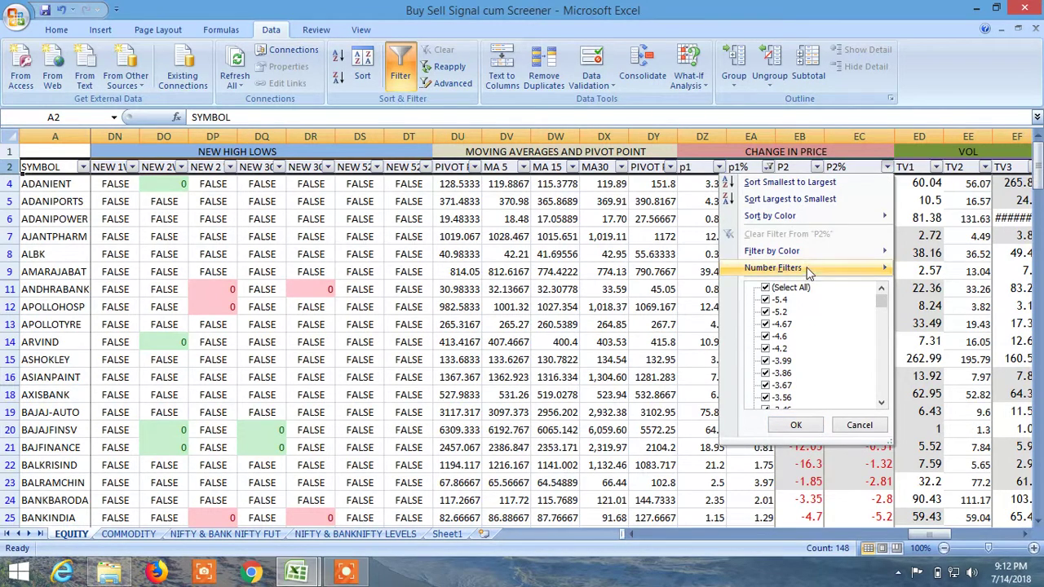
mouse_move(806, 269)
click(681, 321)
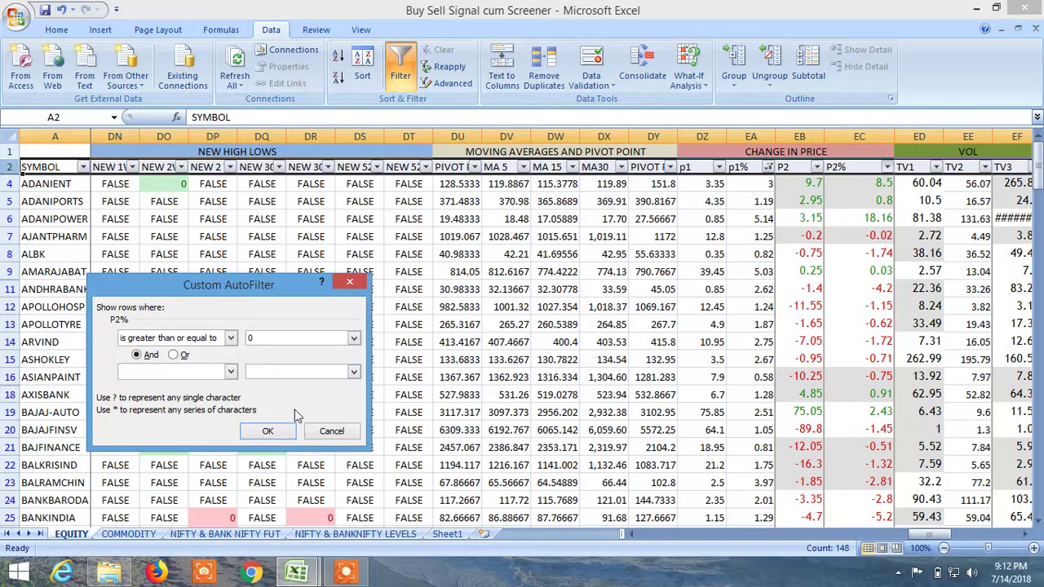
click(267, 430)
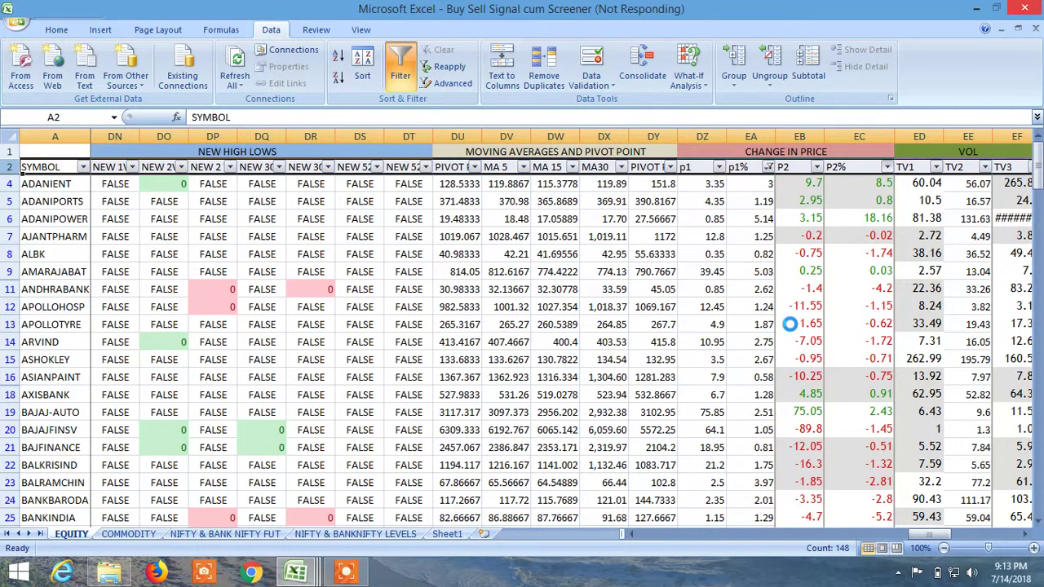
Step: Filter the CTV2 column with a greater-than-or-equal-to condition that excludes negative volume changes
drag(920, 540, 938, 547)
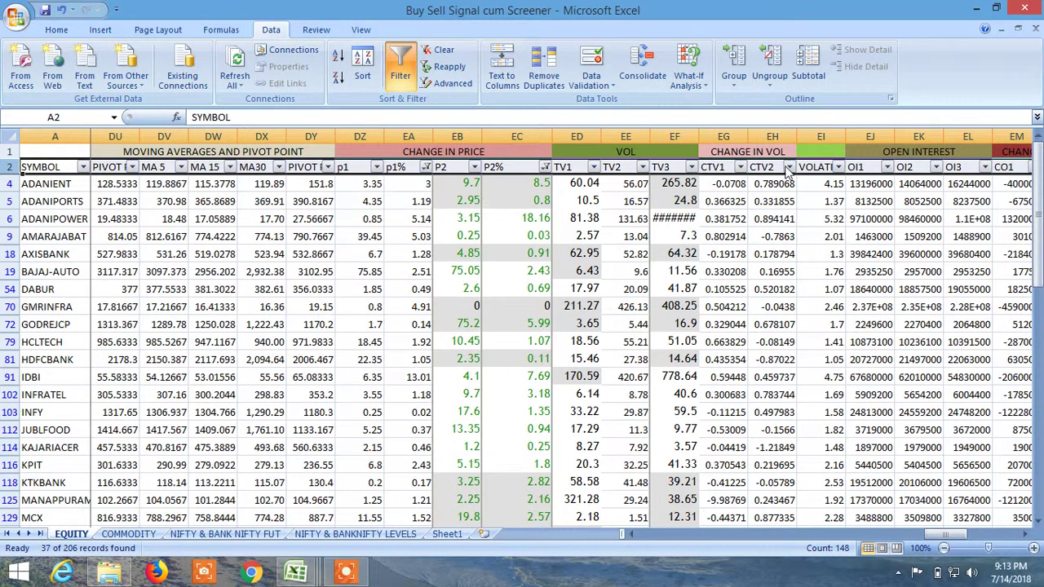
click(789, 168)
mouse_move(711, 270)
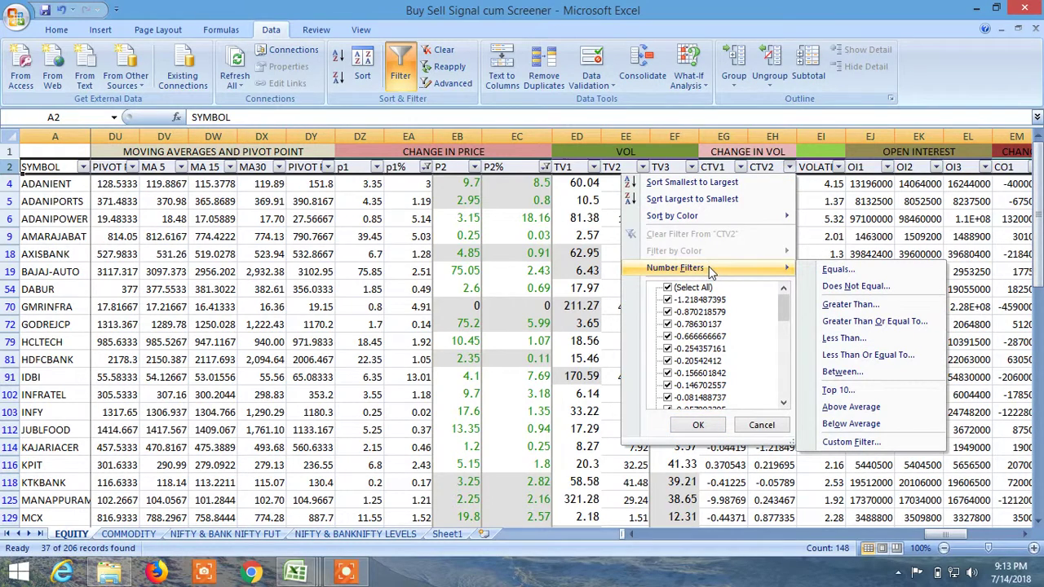
click(885, 323)
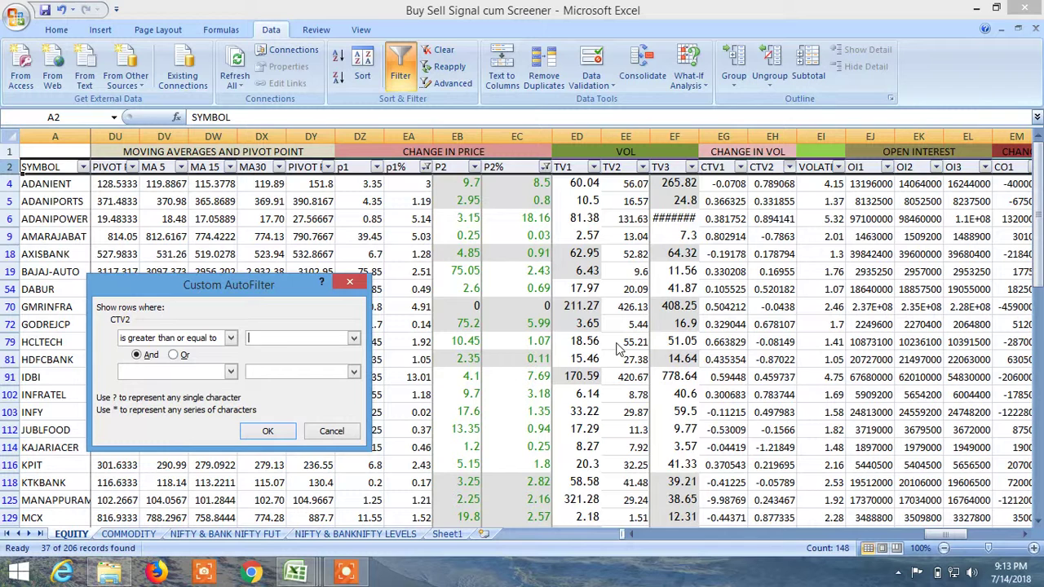
click(271, 430)
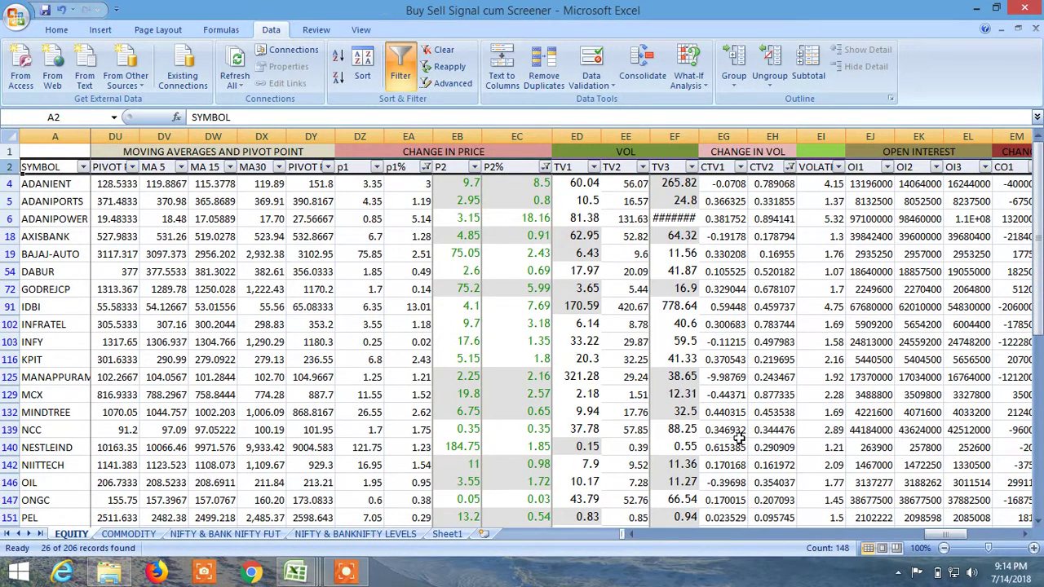
Step: Filter the CO1 column under Change in Open Interest to values greater than or equal to 0
drag(950, 535, 966, 535)
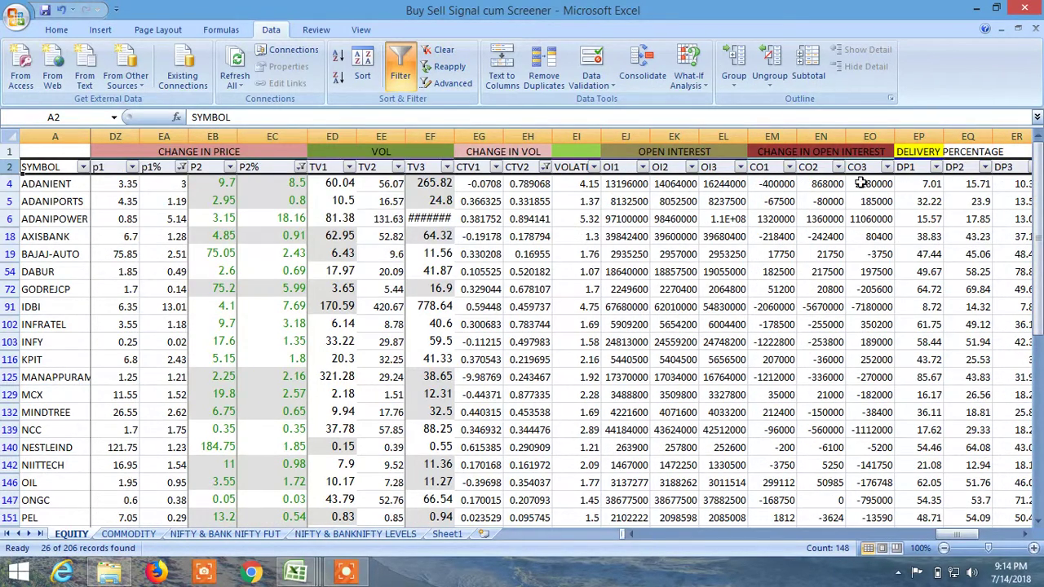
click(789, 167)
mouse_move(681, 266)
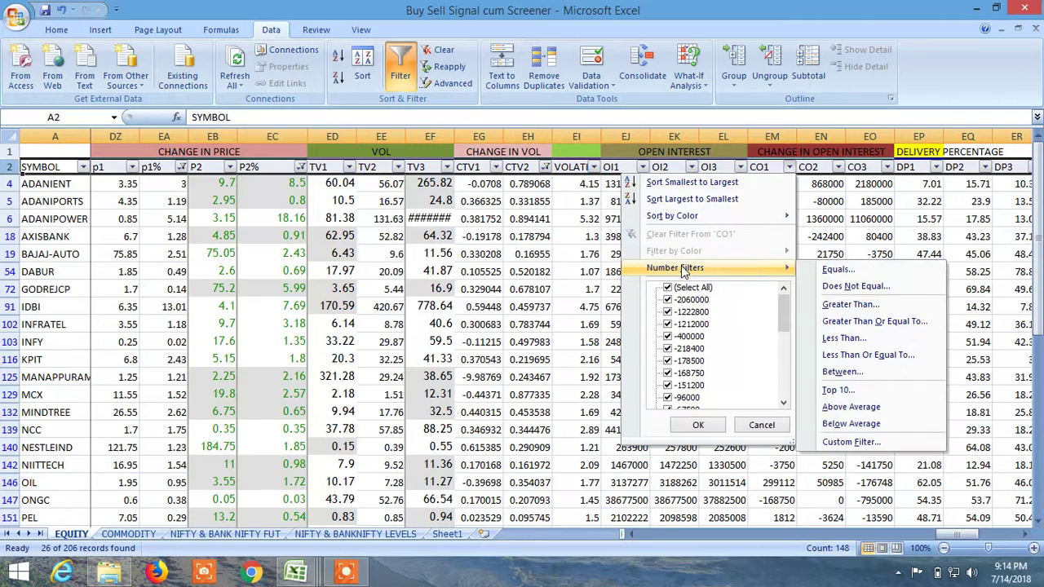
click(897, 325)
text(0)
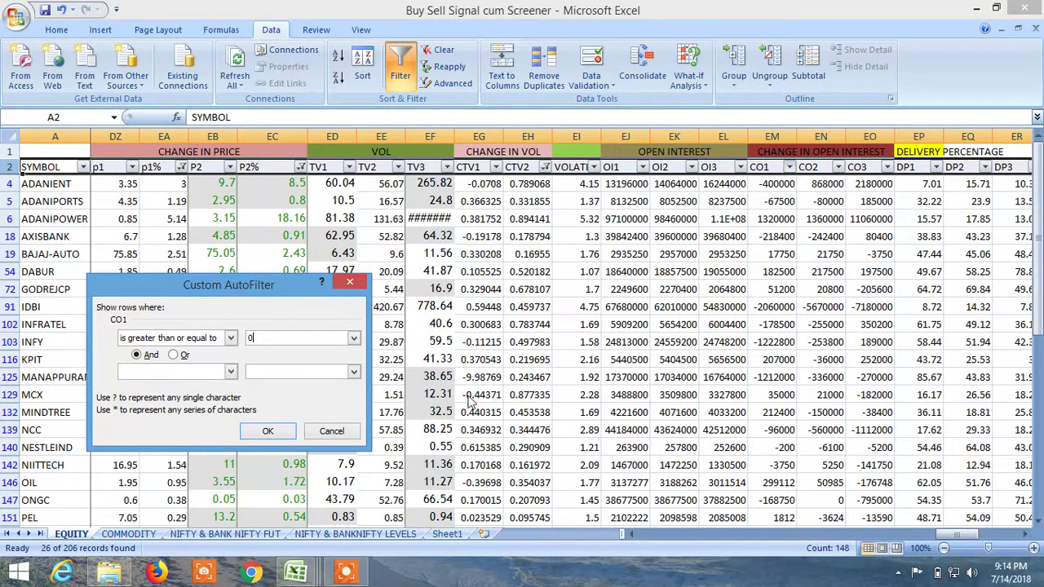
click(268, 431)
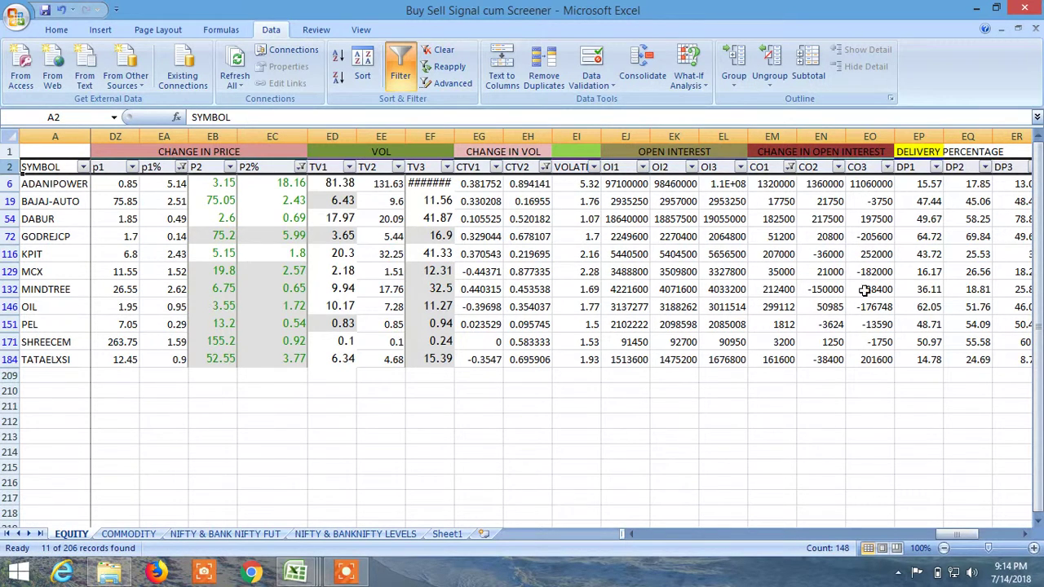
Step: Examine the filtered stocks' CO3 open interest changes, delivery percentages, probabilities, and intraday and swing trading levels
click(870, 183)
click(878, 217)
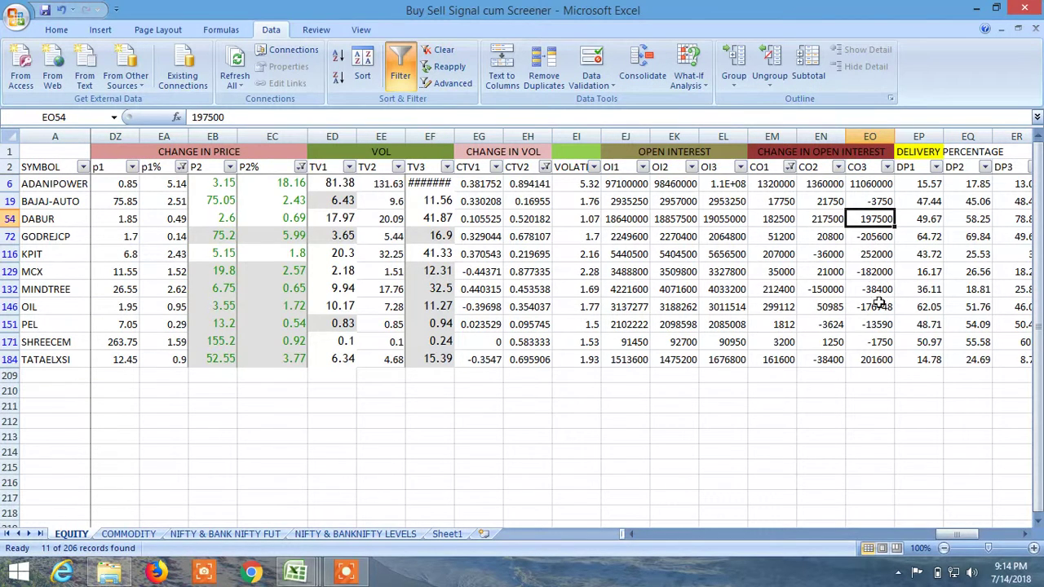
click(876, 359)
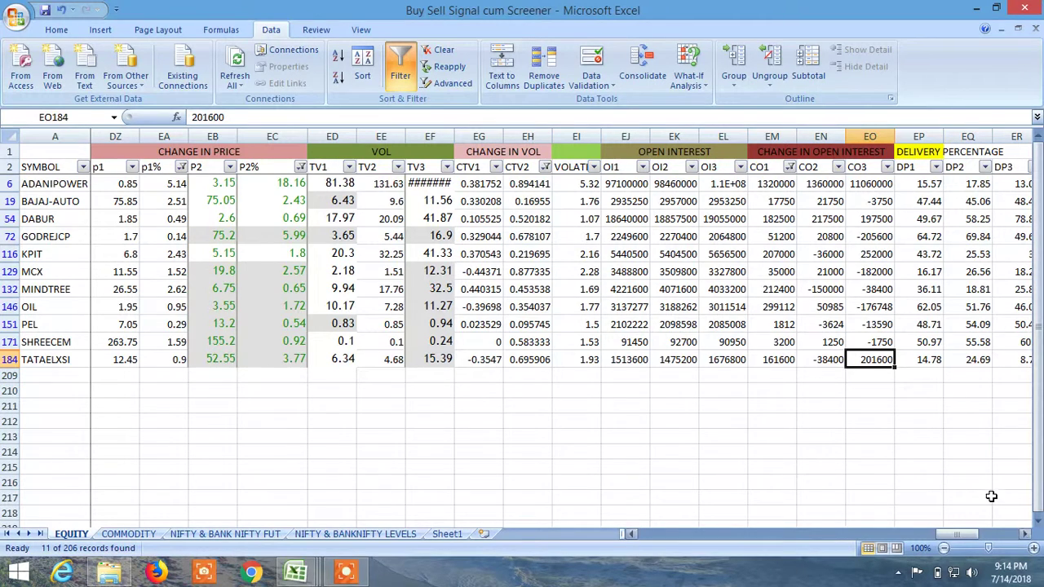
drag(952, 535, 965, 536)
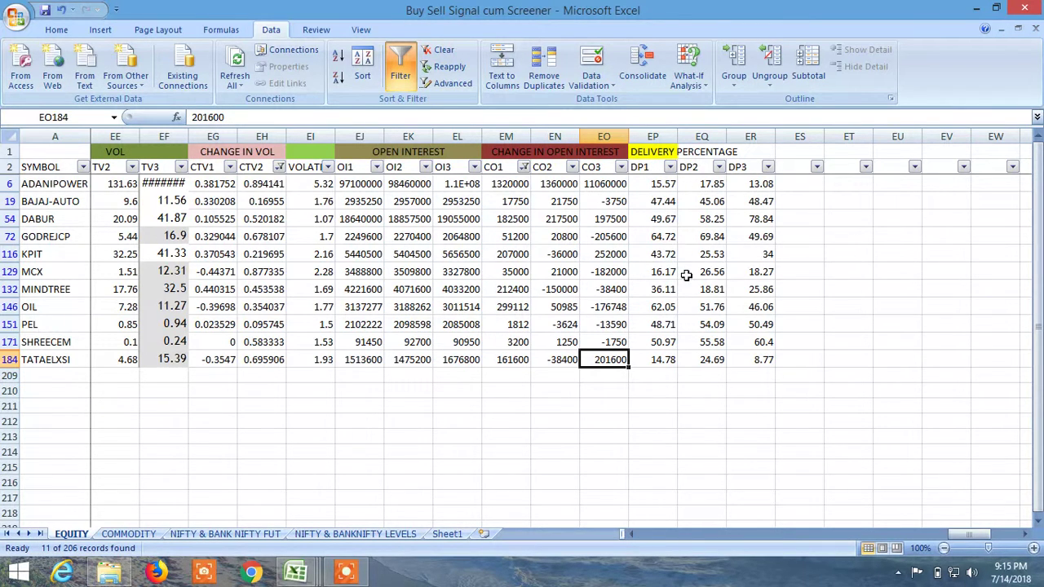
drag(959, 532, 659, 530)
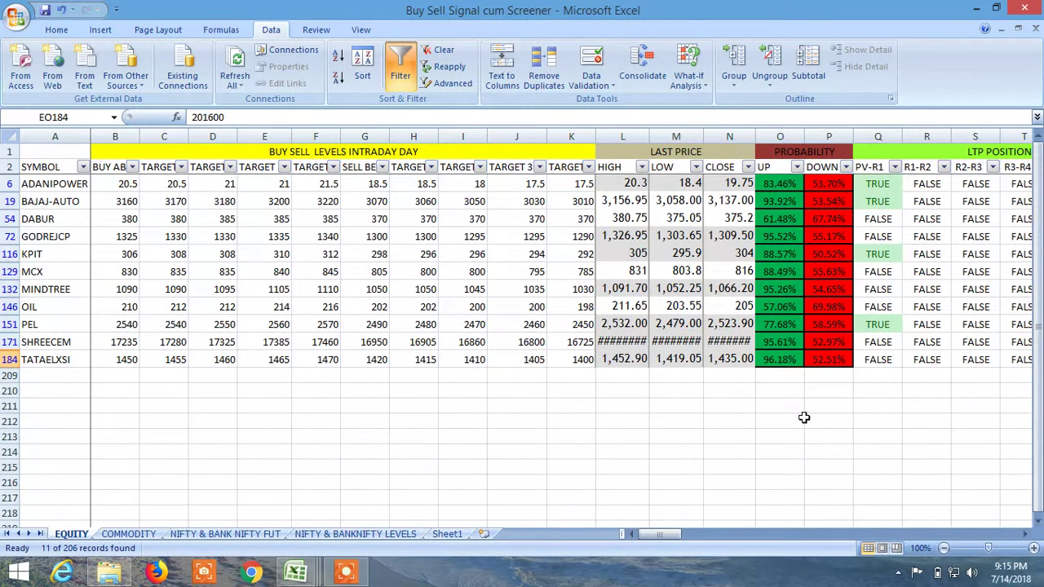
drag(662, 535, 696, 536)
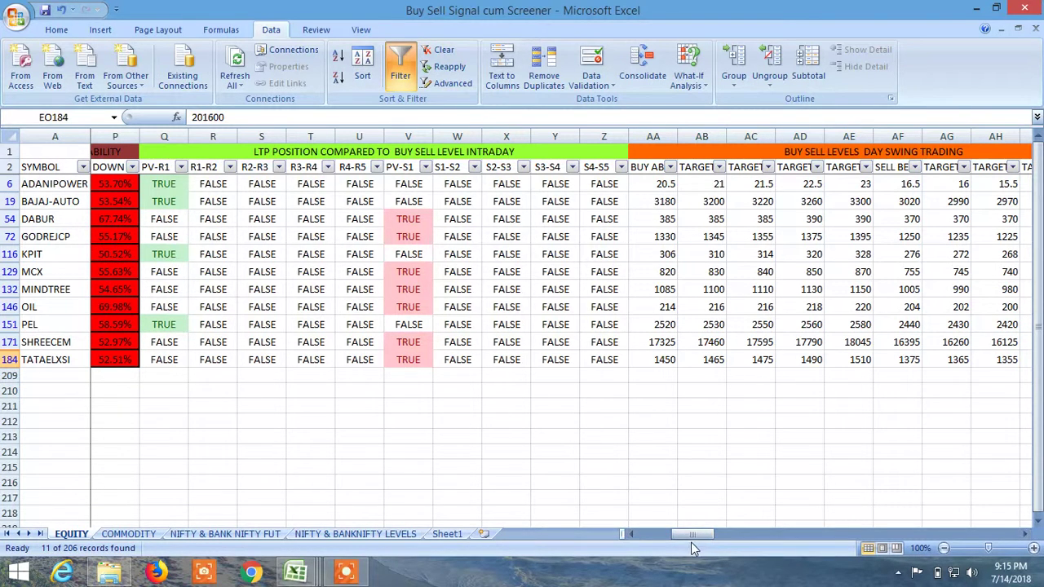
drag(682, 532, 716, 531)
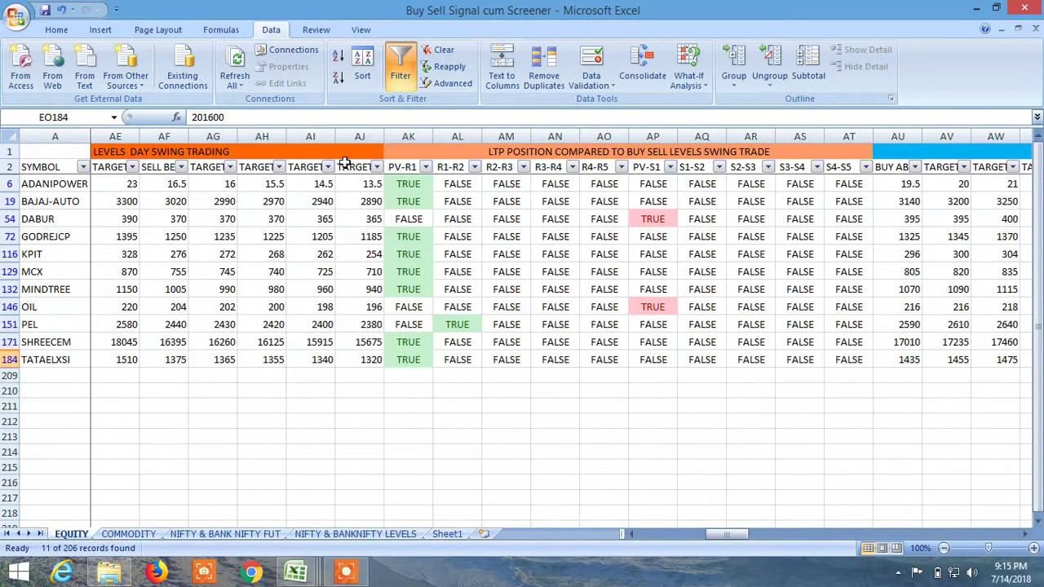
Step: Filter the PV-R1 column of the positional trade LTP section to show only TRUE
drag(732, 530, 771, 530)
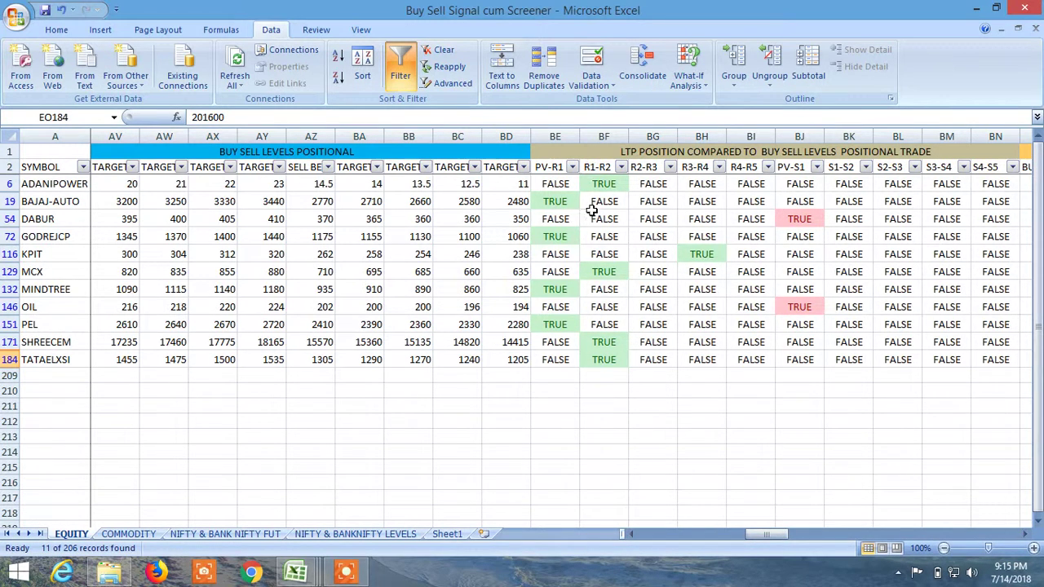
click(574, 166)
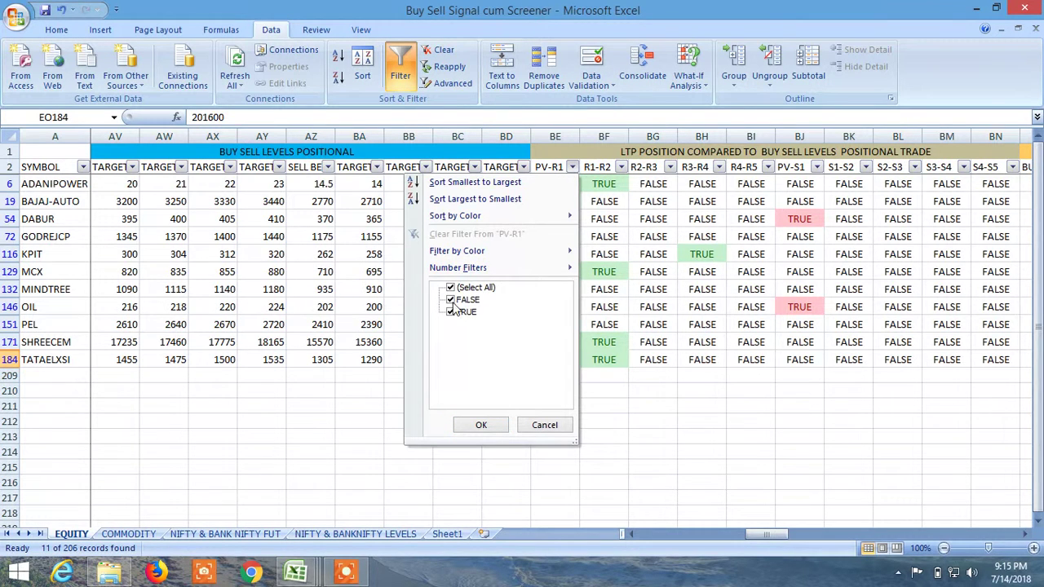
click(450, 301)
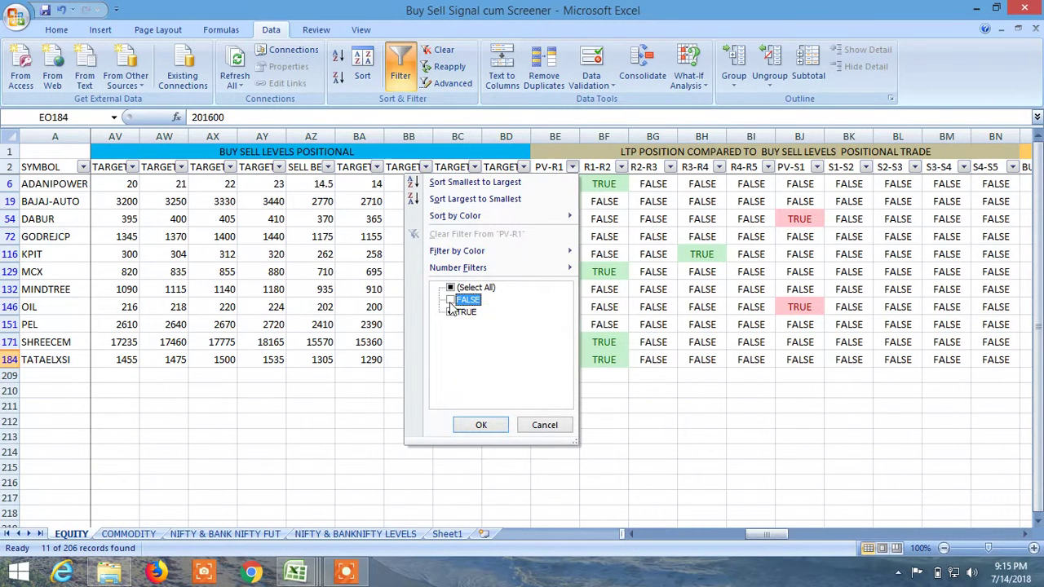
click(481, 425)
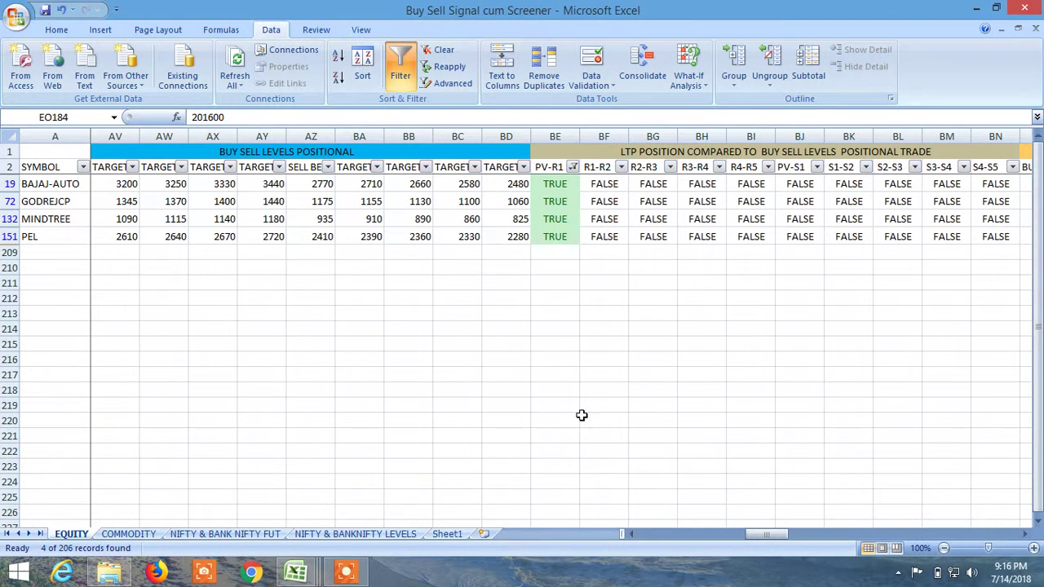
Step: Return to the intraday levels of the screened stocks and turn off all filters on the EQUITY sheet
drag(768, 531, 610, 540)
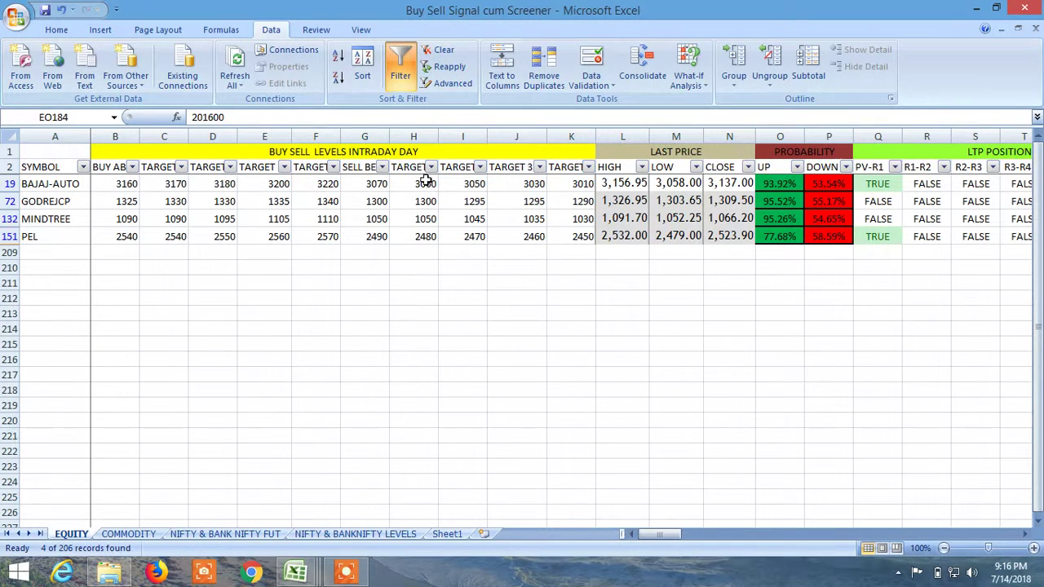
click(400, 69)
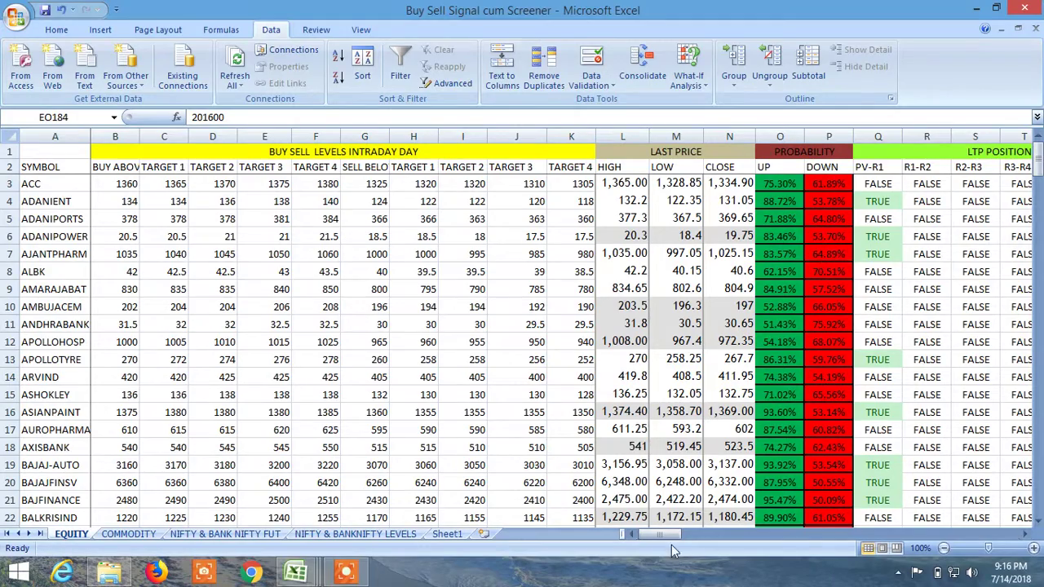
Step: Review the unfiltered trading levels and the UP probabilities of ACC and ADANIENT, and switch to the COMMODITY sheet
drag(664, 533, 760, 535)
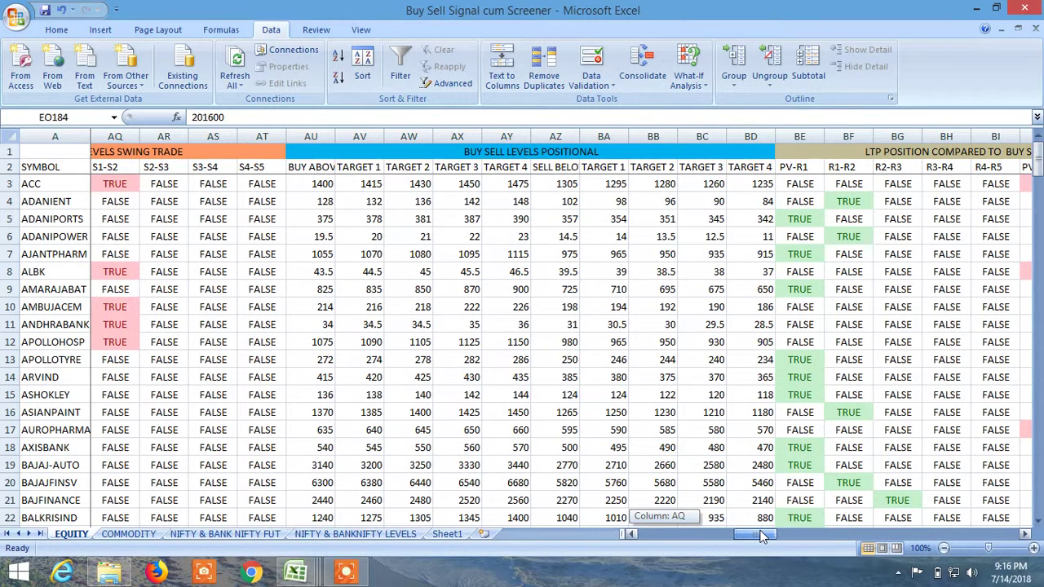
drag(763, 535, 642, 537)
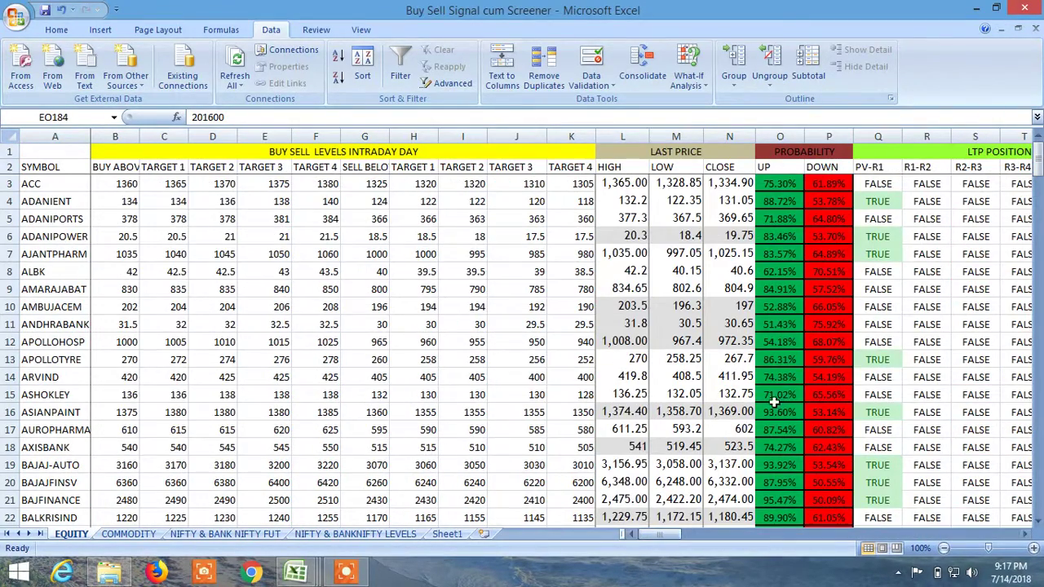
click(770, 183)
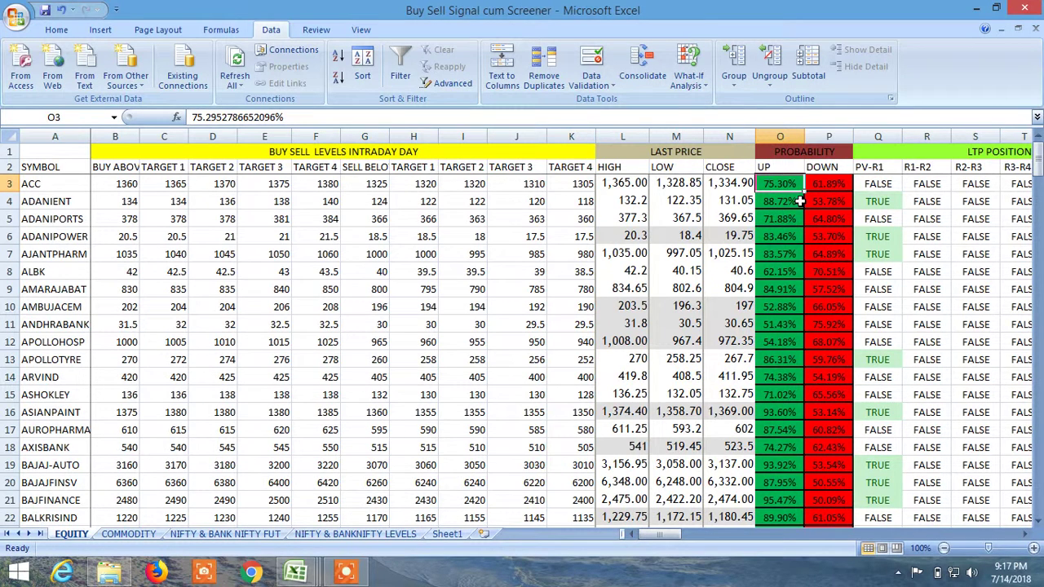
click(775, 202)
click(779, 185)
click(781, 201)
click(779, 184)
drag(674, 536, 684, 534)
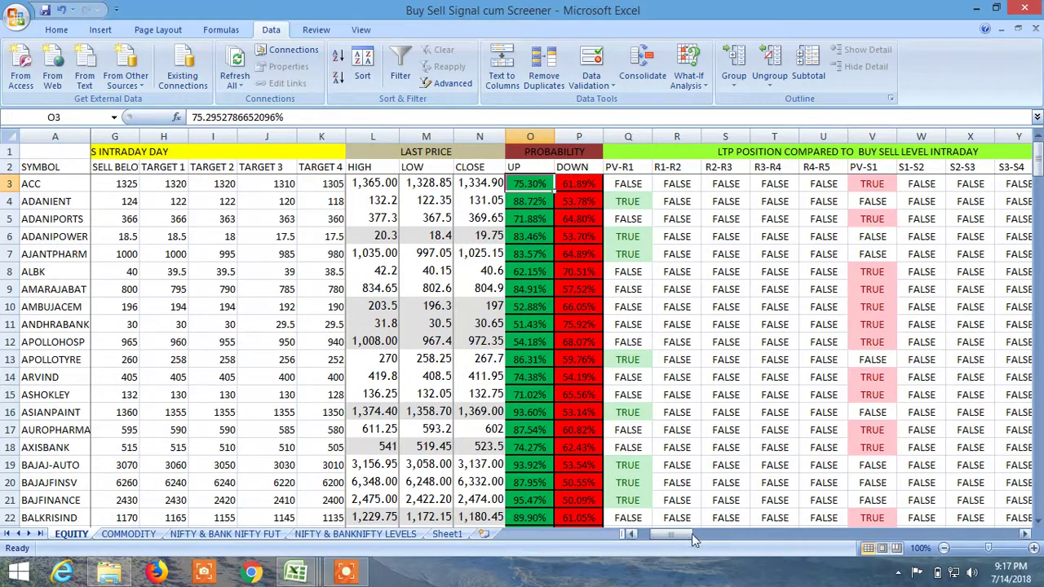
drag(668, 535, 637, 540)
click(130, 534)
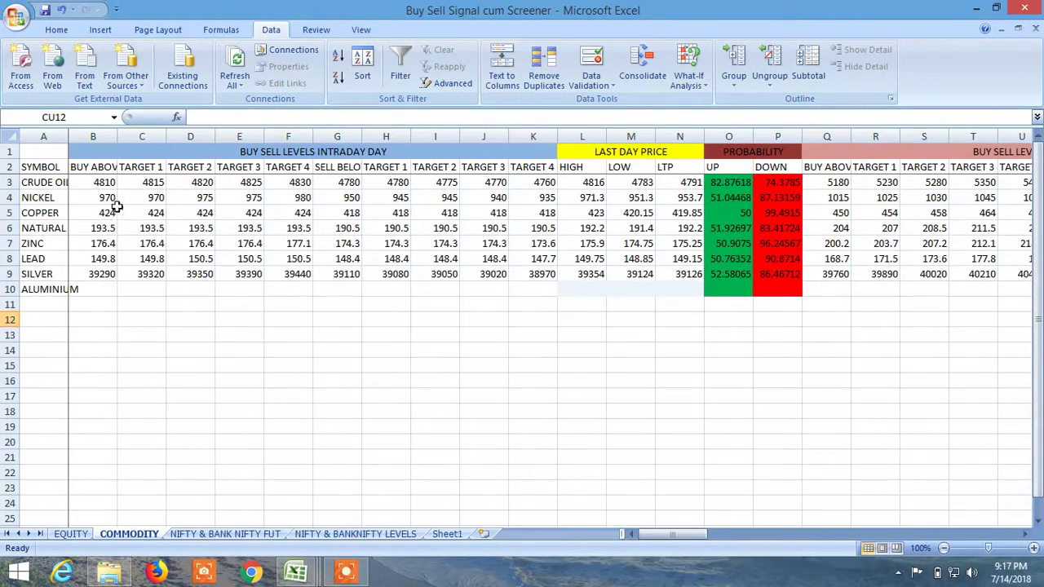